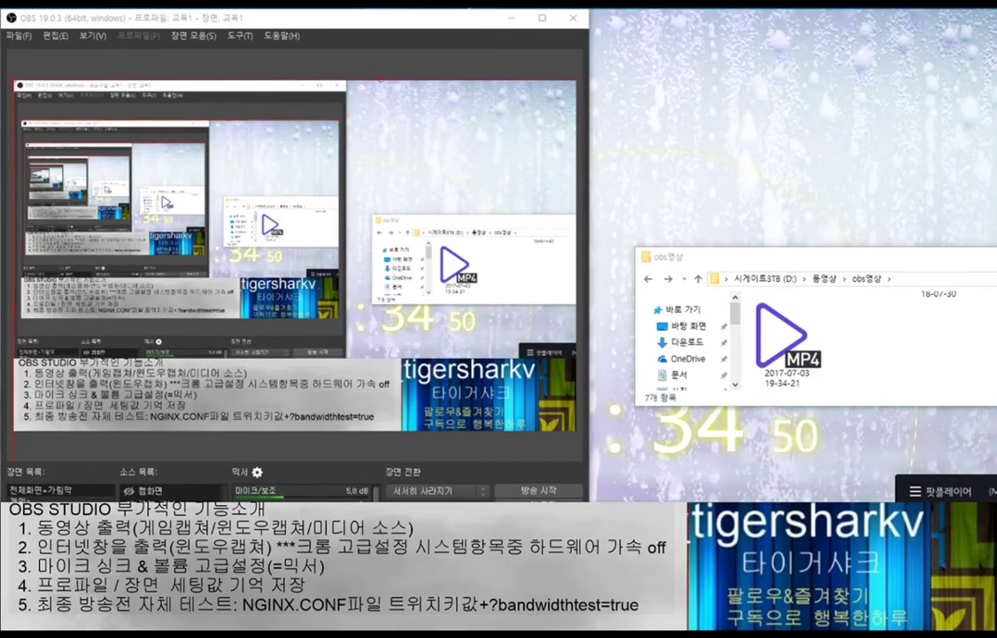
Move the PotPlayer window up into view beside the OBS window, partly over the obs영상 folder window
click(914, 489)
drag(912, 481, 972, 431)
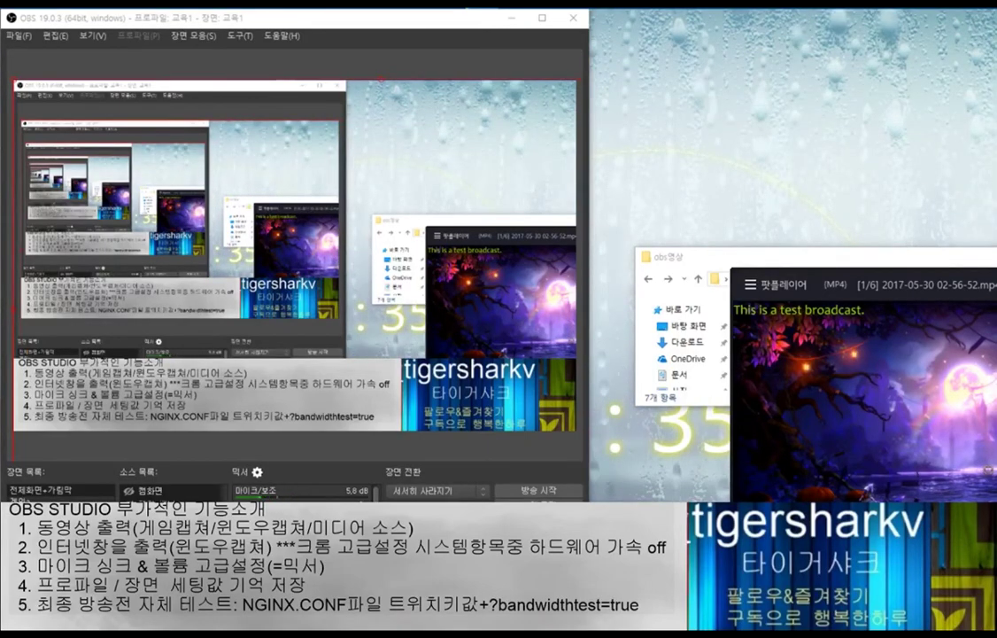
drag(870, 490, 934, 490)
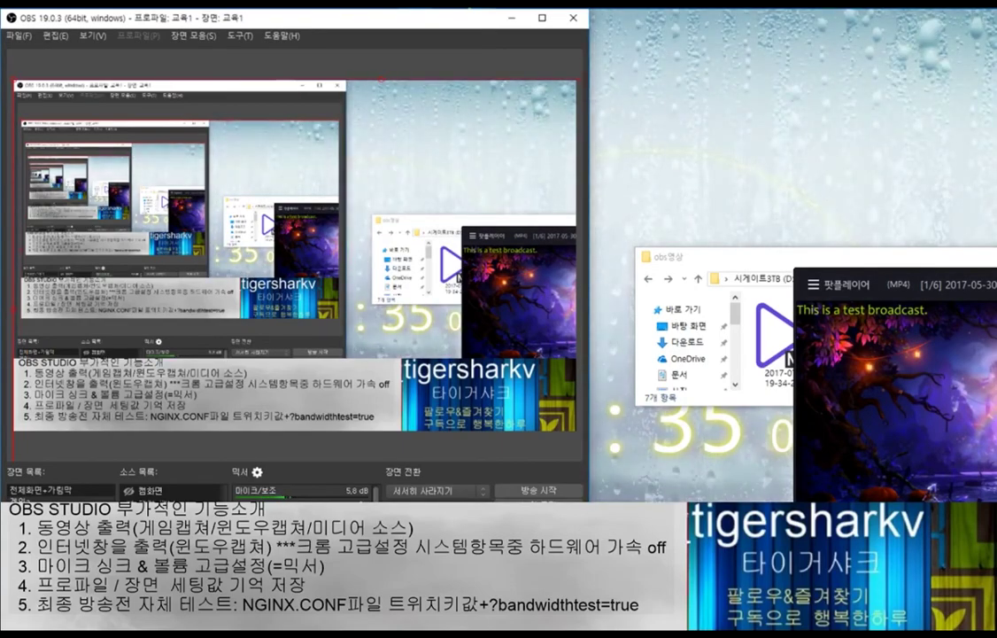
Add a new game capture source to the scene under the name 게임 캡쳐
click(132, 609)
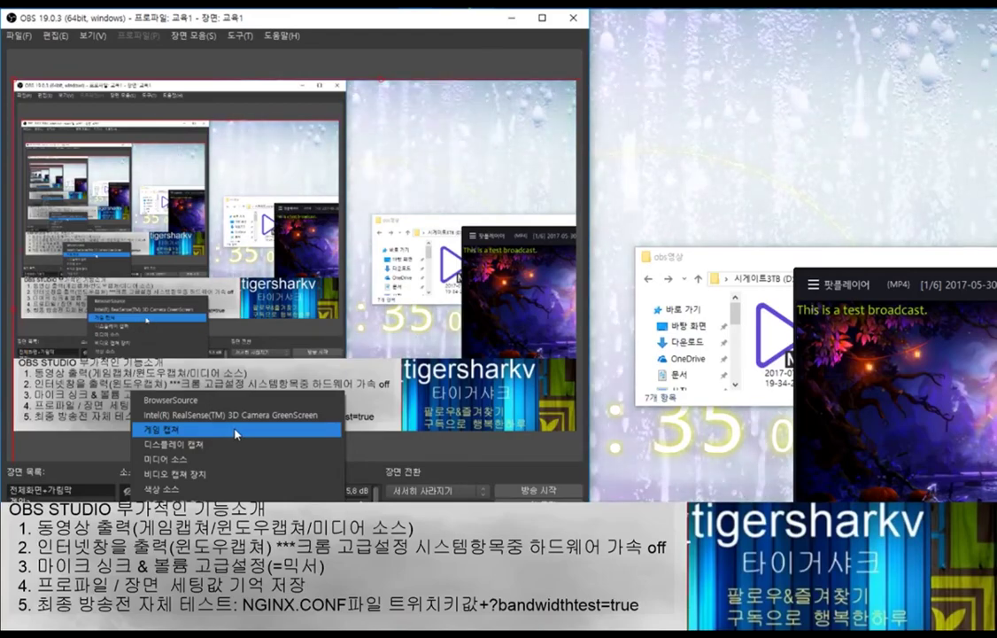
click(230, 433)
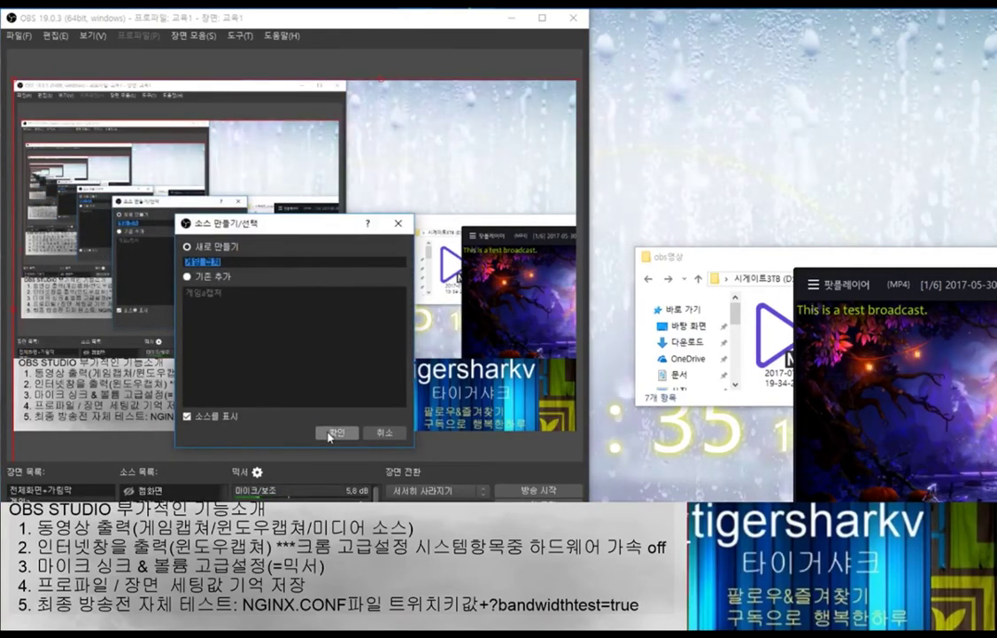
click(333, 433)
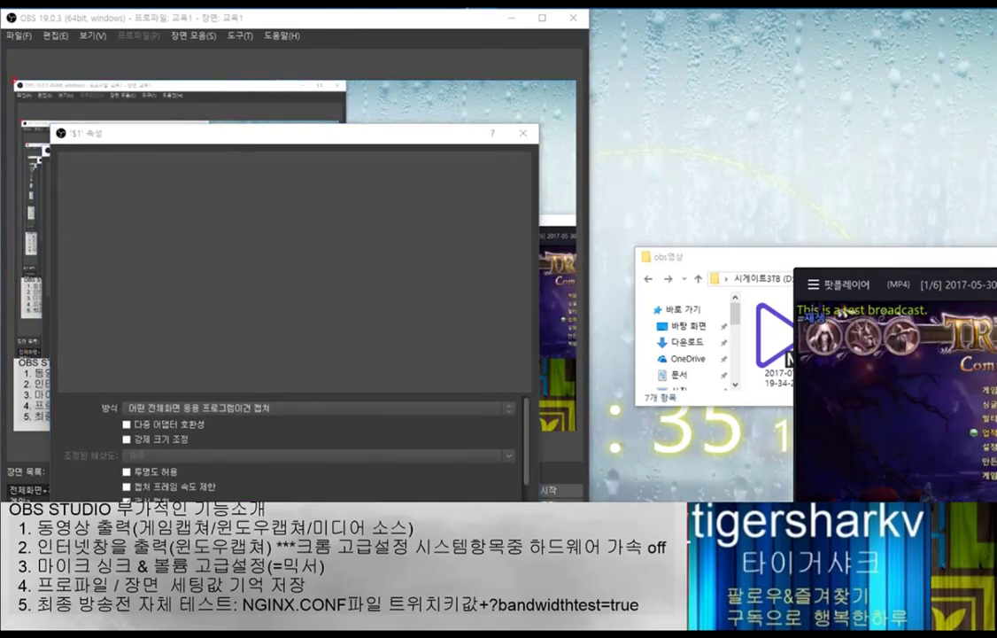
click(341, 408)
click(333, 418)
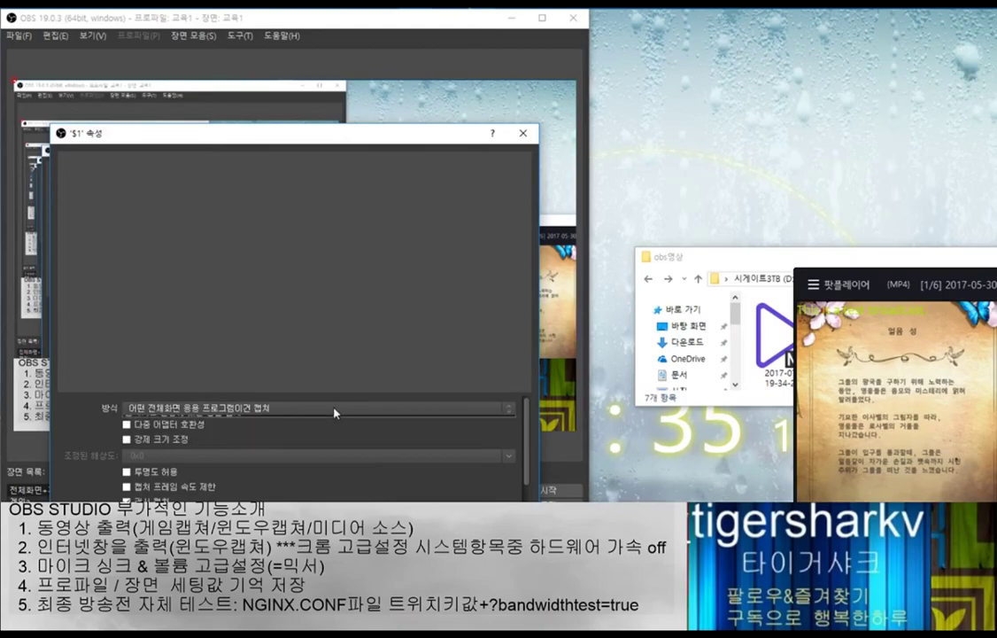
click(336, 409)
click(293, 431)
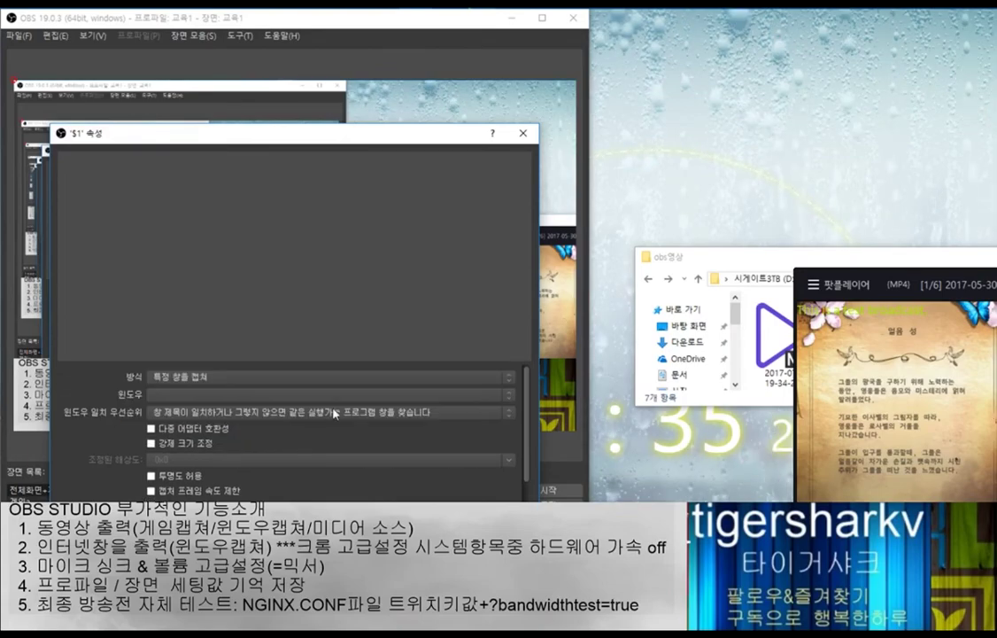
click(378, 396)
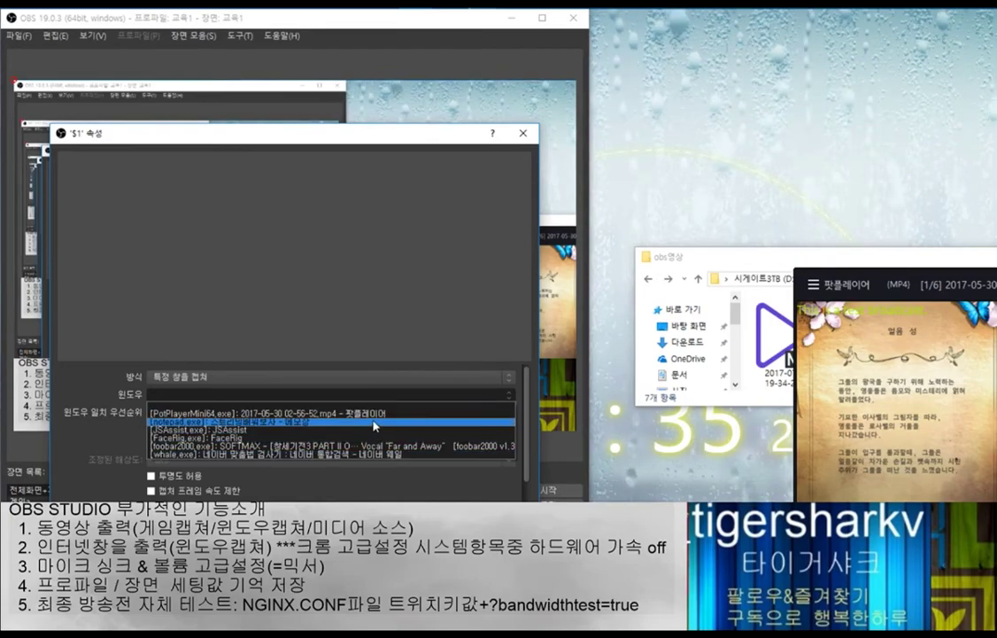
key(Up)
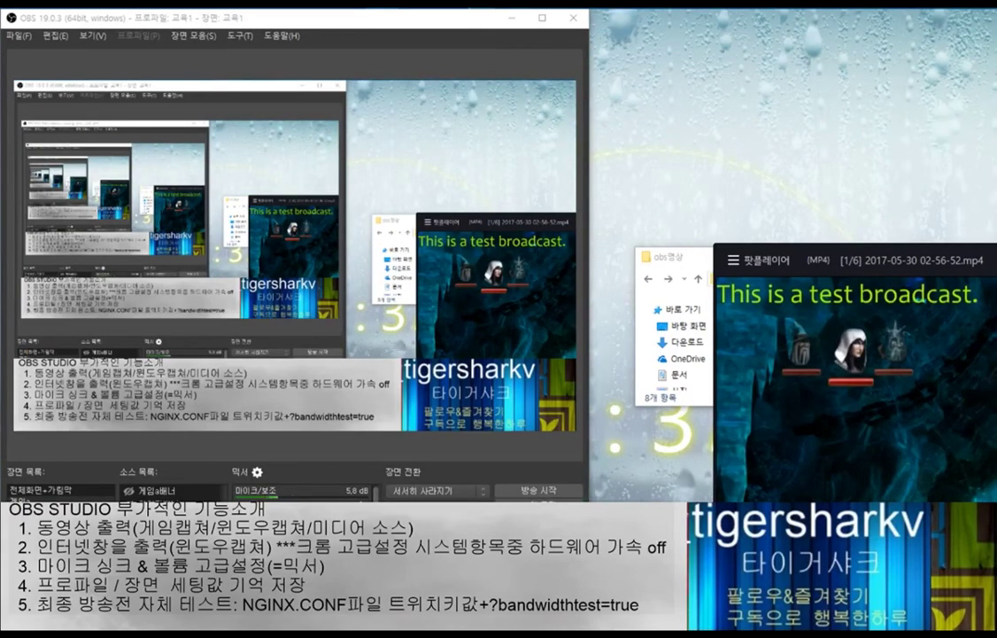
Add a window capture source named 윈도우 캡쳐 that captures the PotPlayerMini64.exe window, and reposition the player window
click(132, 597)
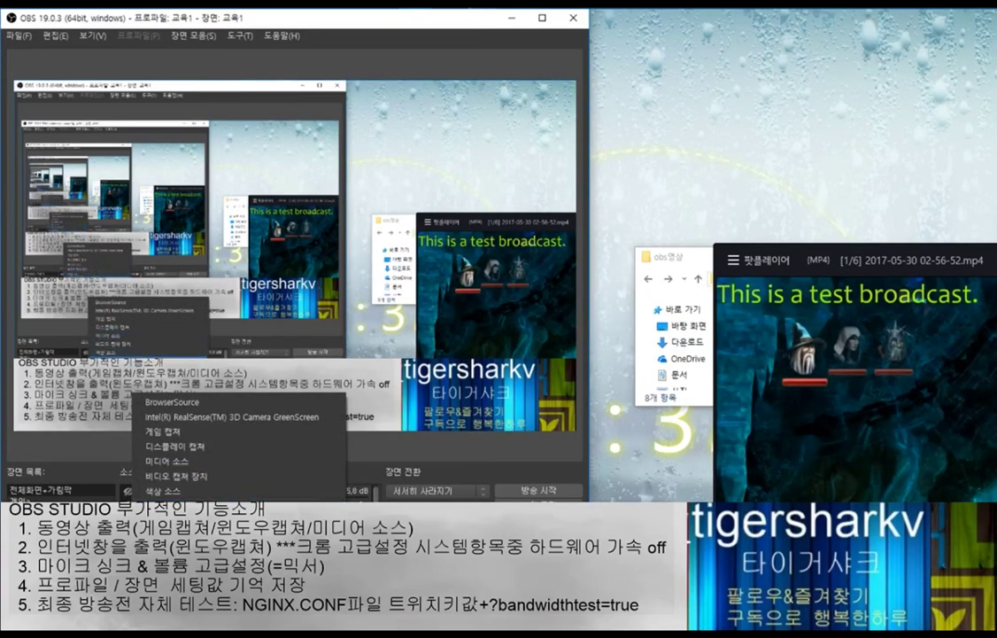
click(237, 477)
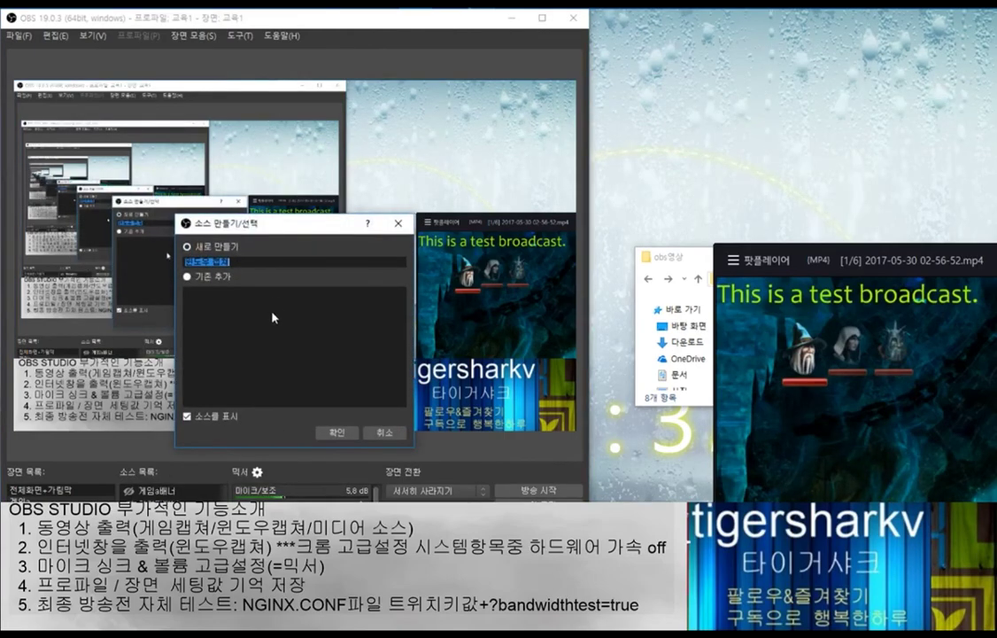
click(336, 432)
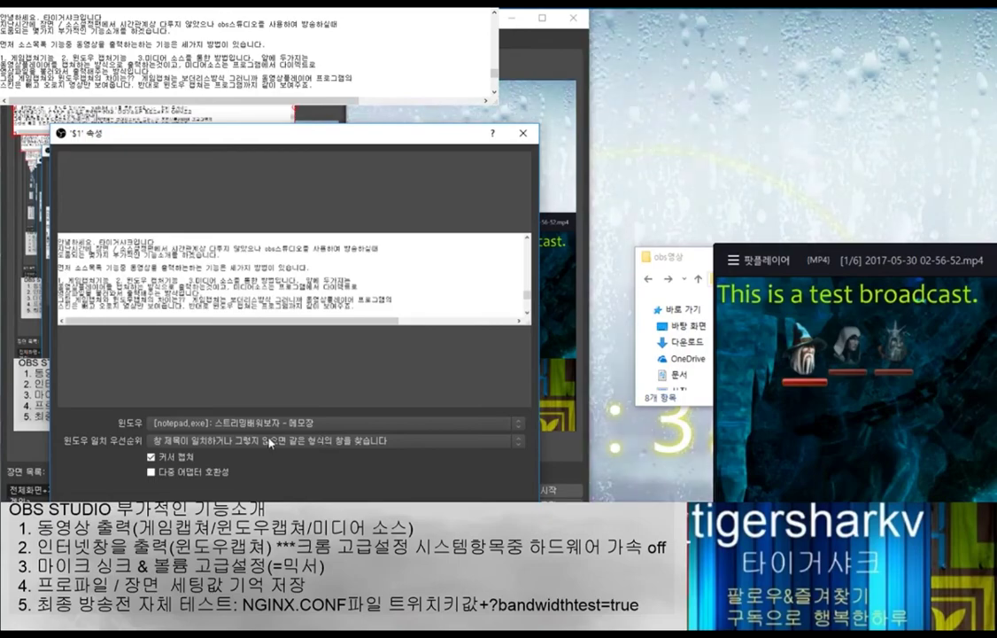
click(310, 423)
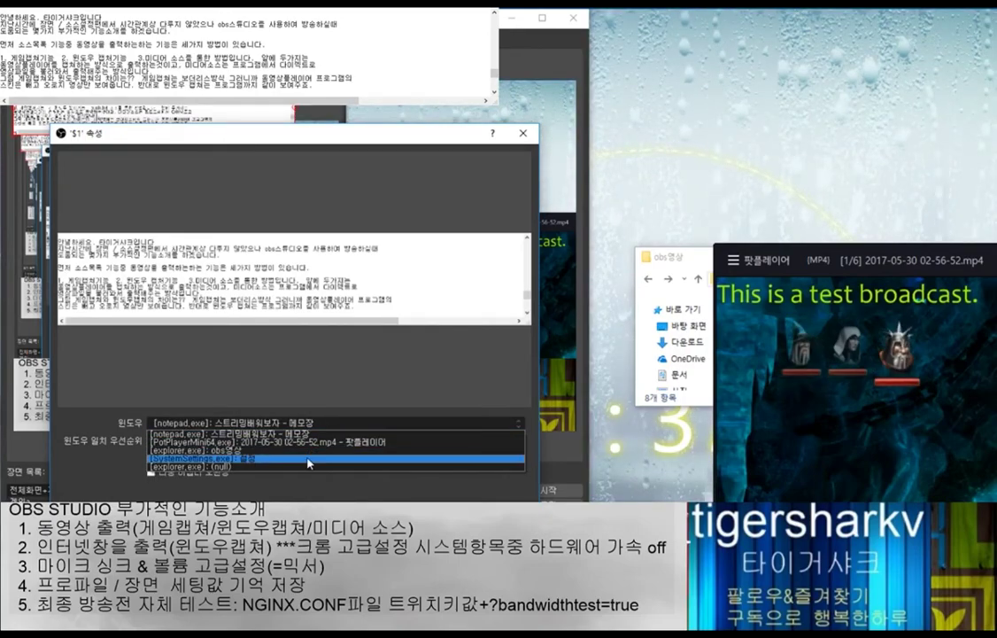
click(314, 448)
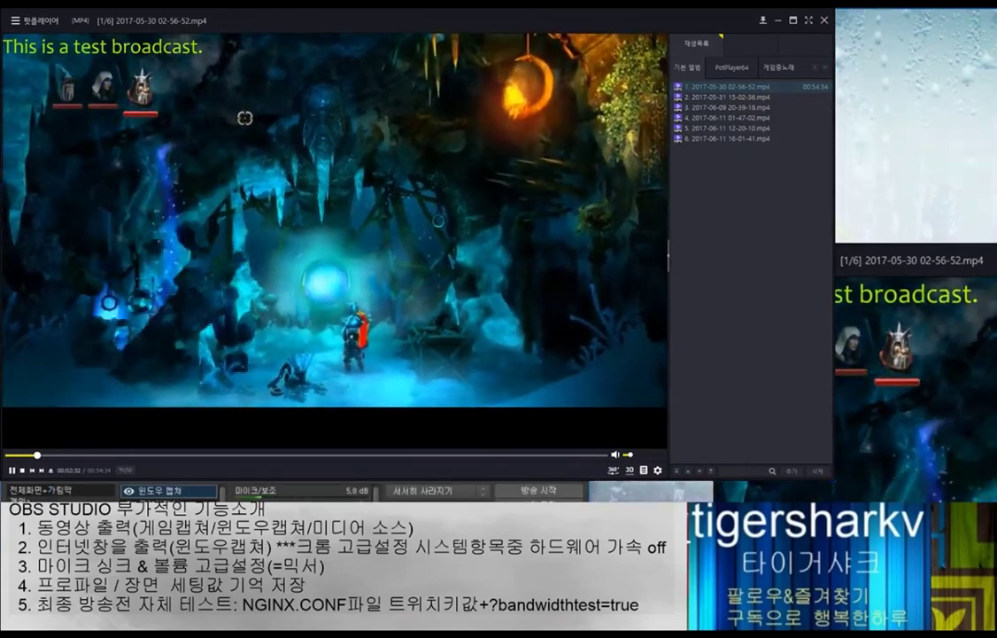
drag(839, 418, 927, 394)
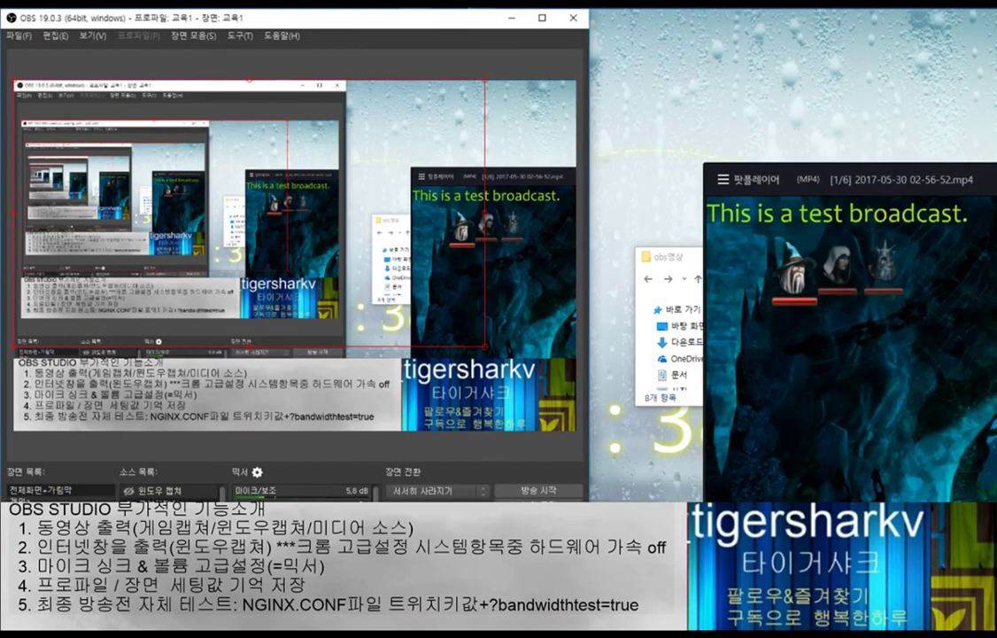
Add a new media source to the scene under the name 미디어 소스
click(136, 611)
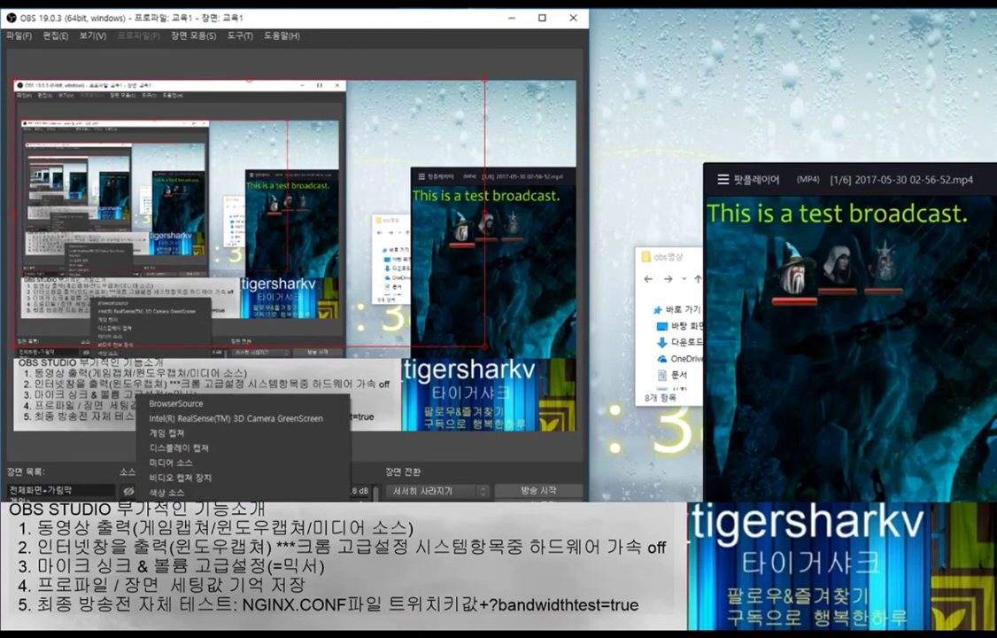
click(202, 462)
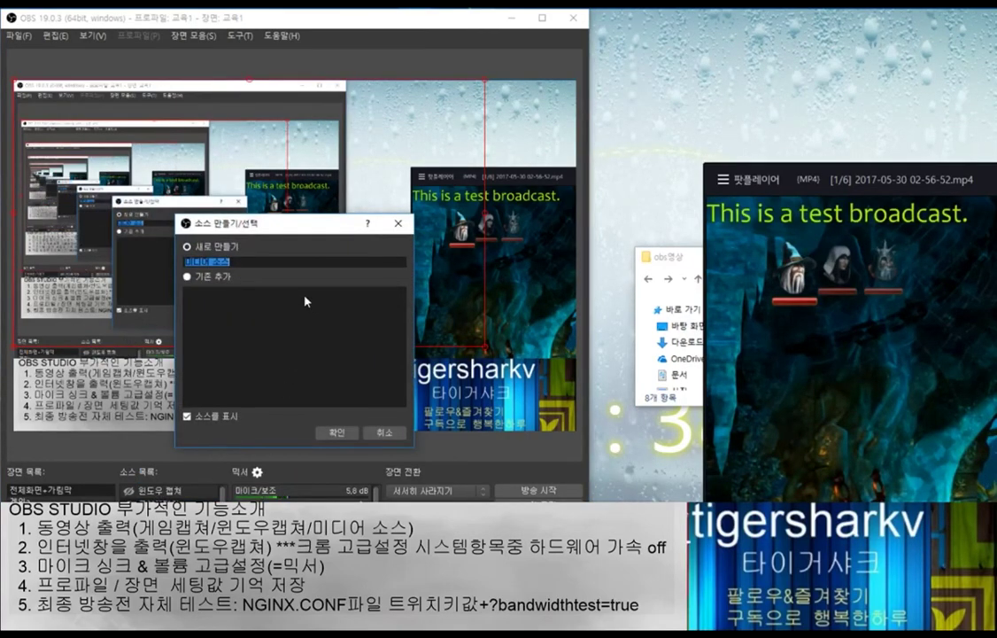
click(340, 434)
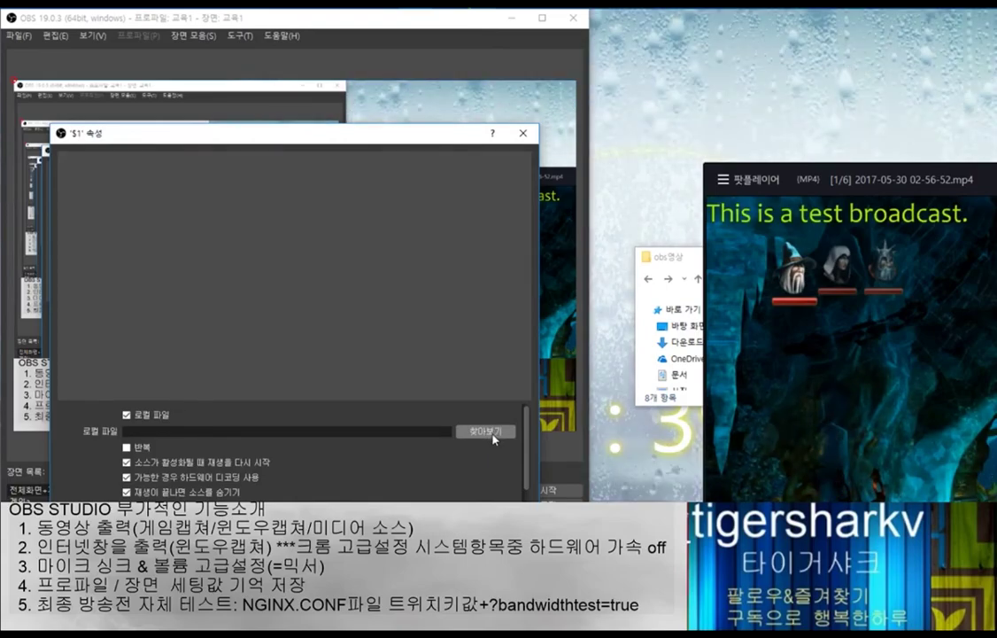
click(493, 434)
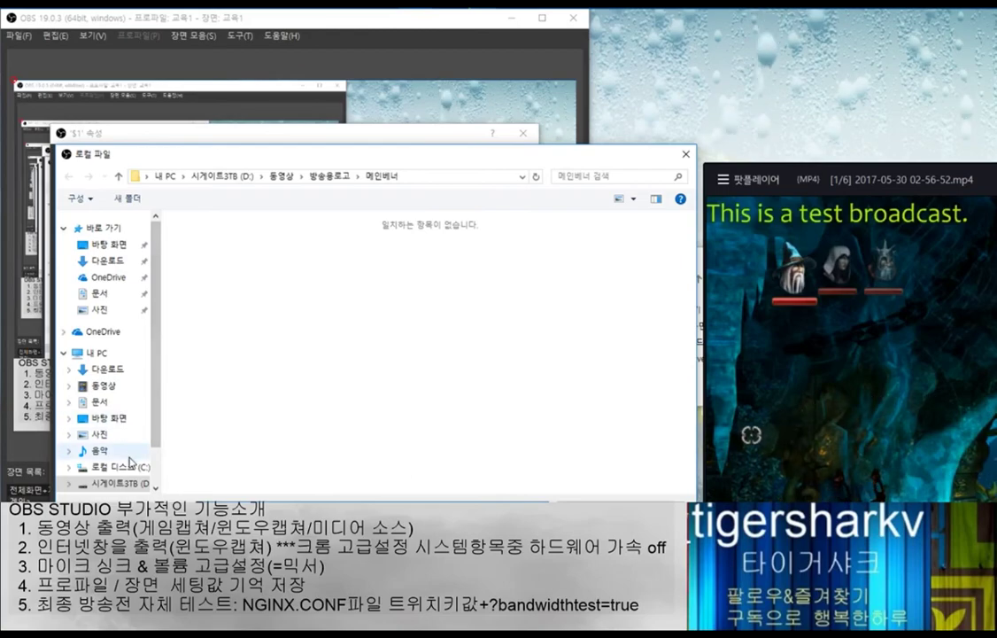
click(115, 482)
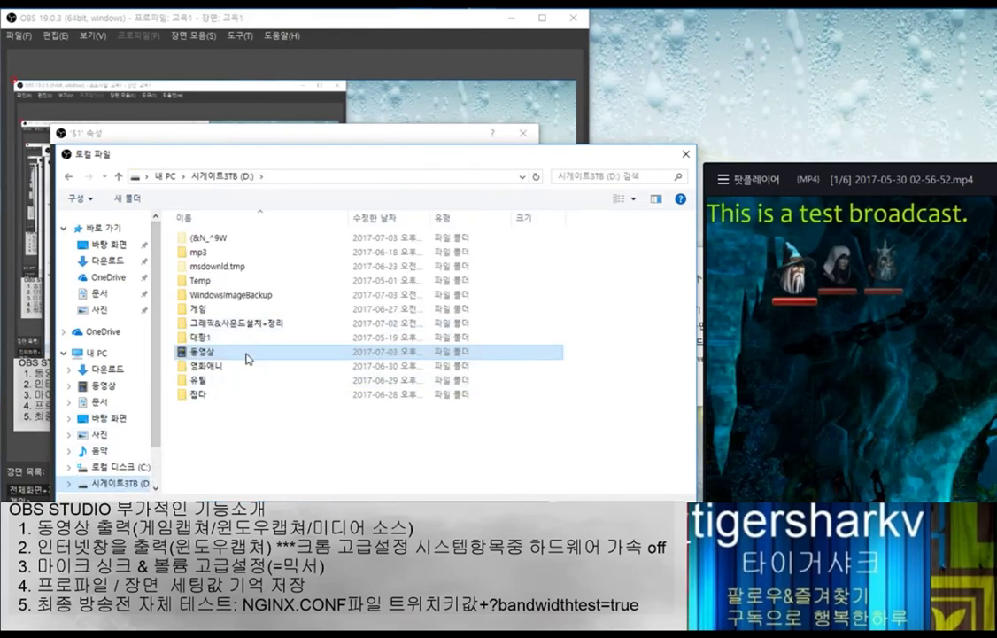
double_click(248, 358)
double_click(204, 224)
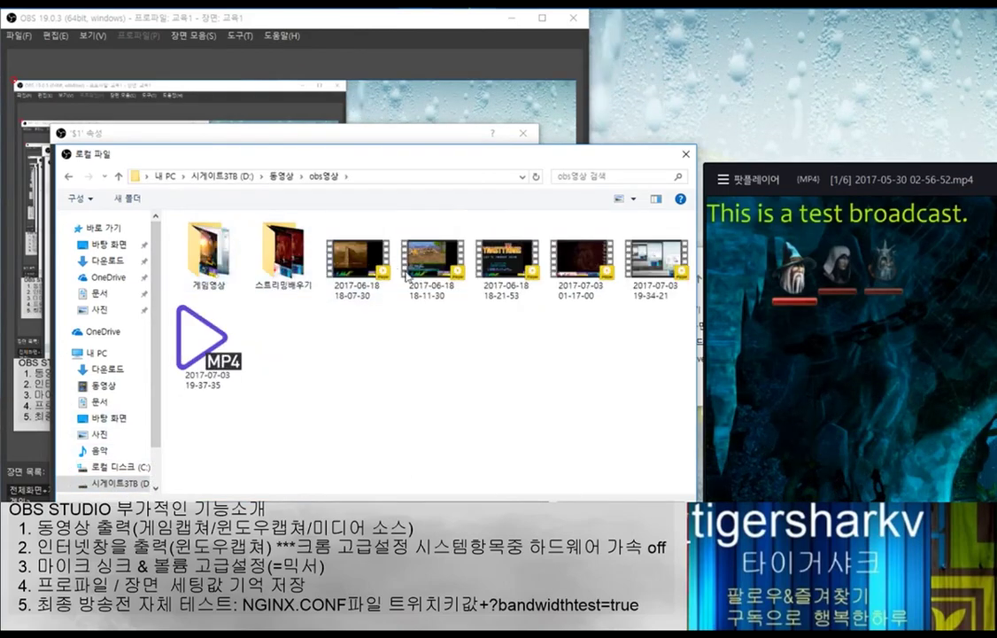
double_click(208, 252)
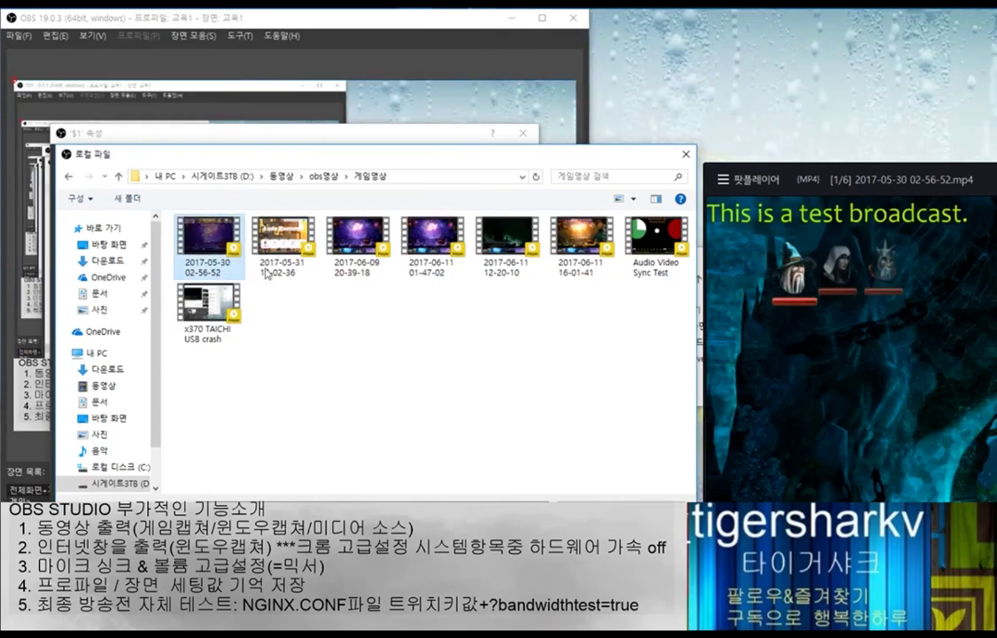
key(Return)
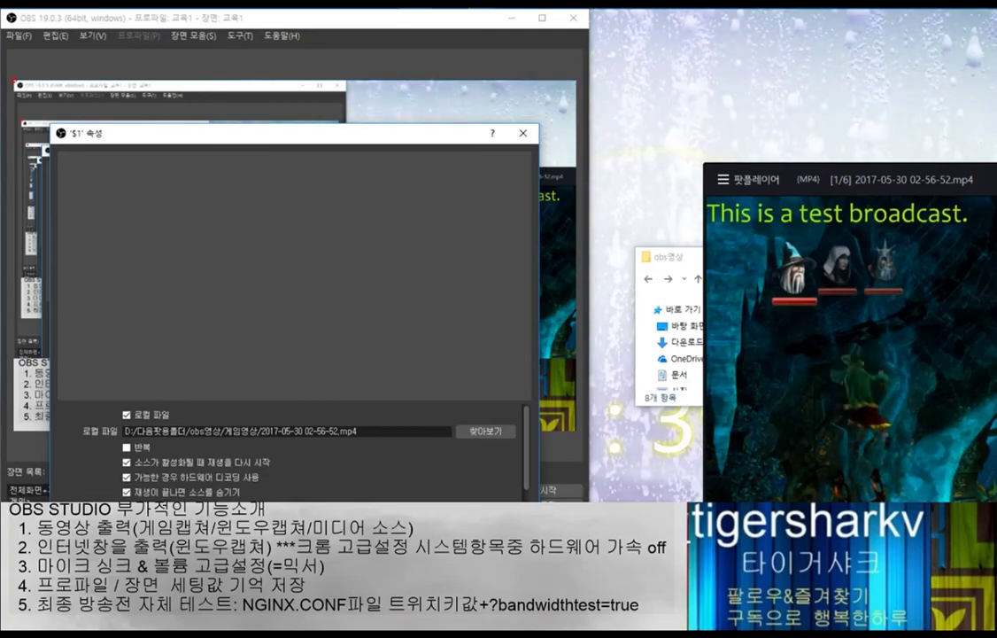
click(454, 529)
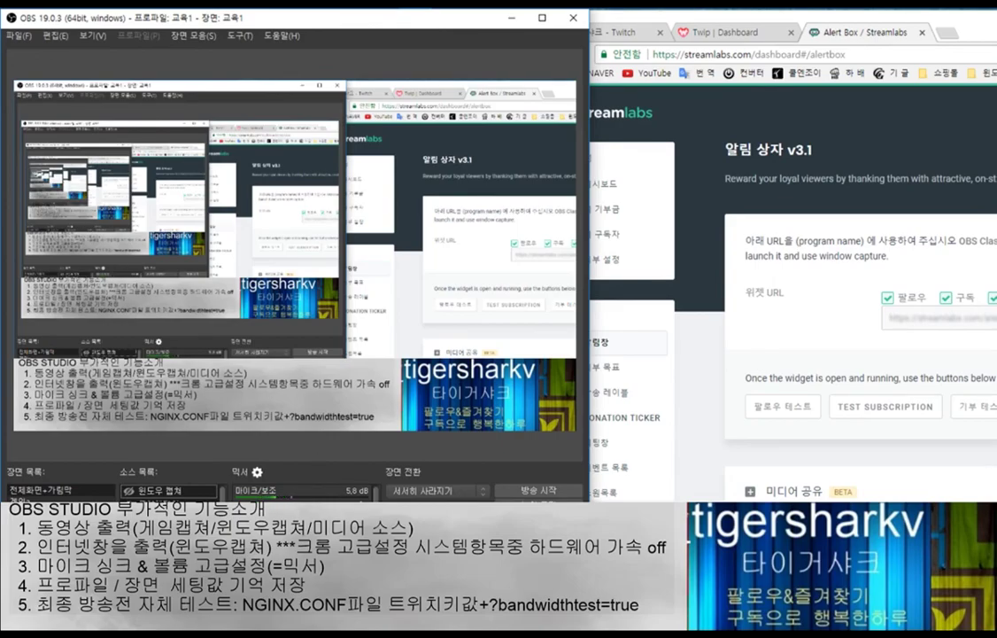
Add a new window capture source named 인터넷창 for the Chrome browser window
click(133, 605)
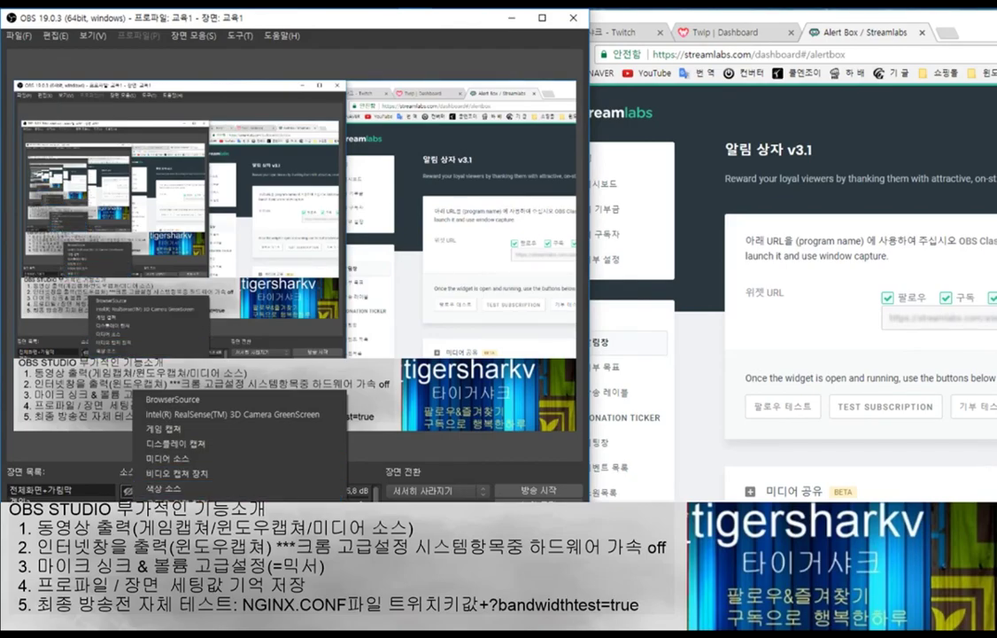
click(164, 533)
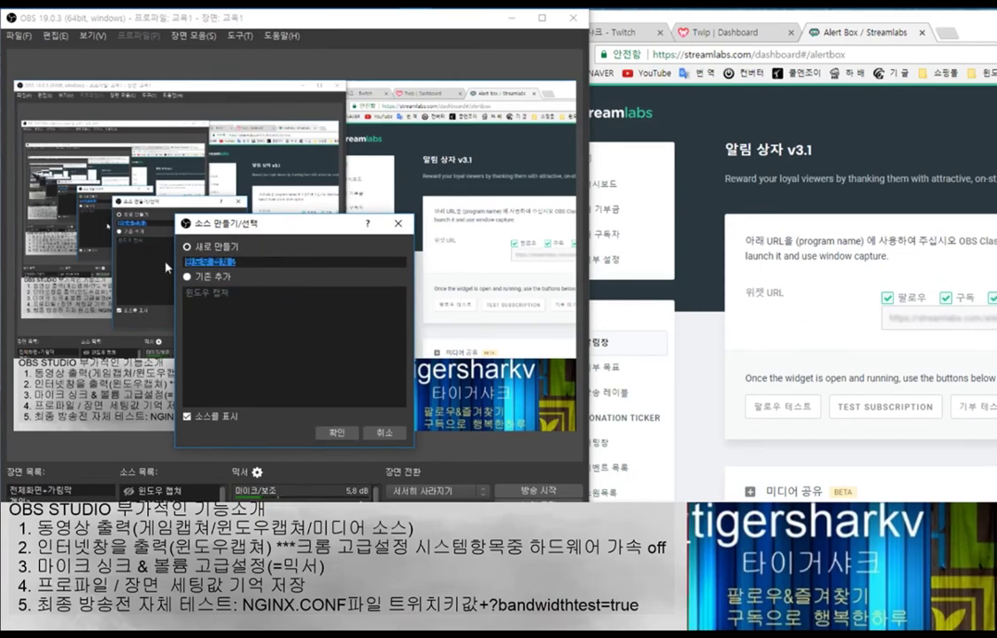
text(인터넷창)
click(336, 432)
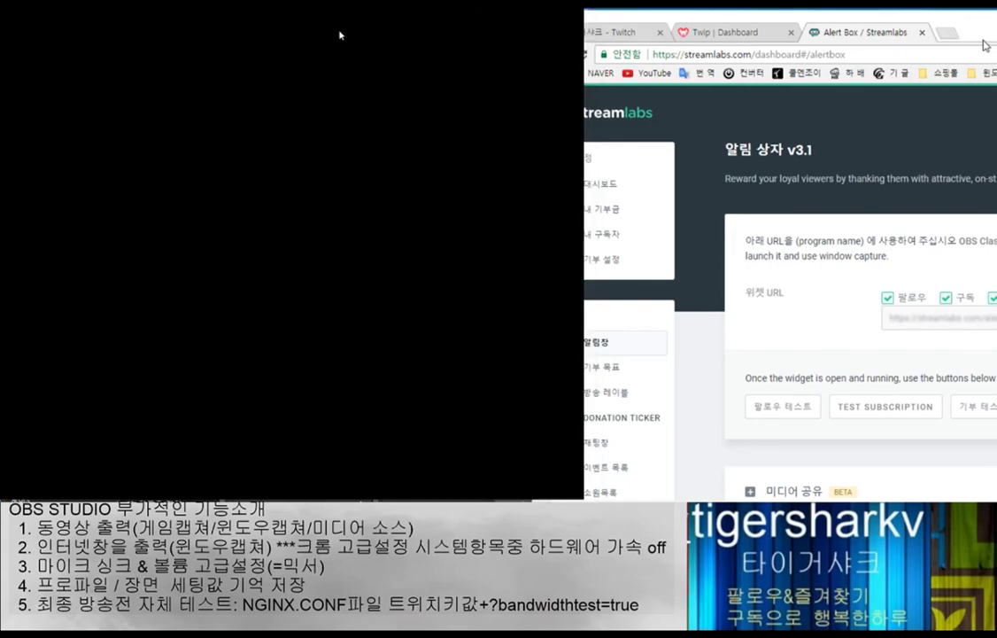
In Chrome's settings, turn off hardware acceleration in the advanced system section and relaunch the browser
mouse_move(396, 31)
mouse_down()
mouse_move(440, 36)
mouse_move(431, 32)
mouse_move(422, 46)
mouse_move(409, 28)
mouse_move(390, 32)
mouse_move(399, 34)
mouse_up()
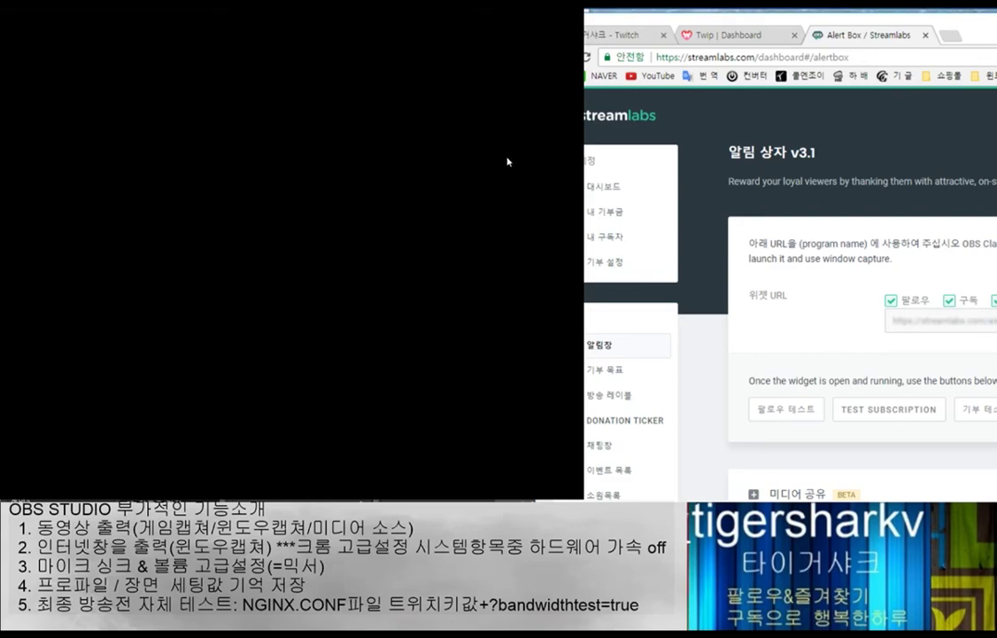
click(474, 230)
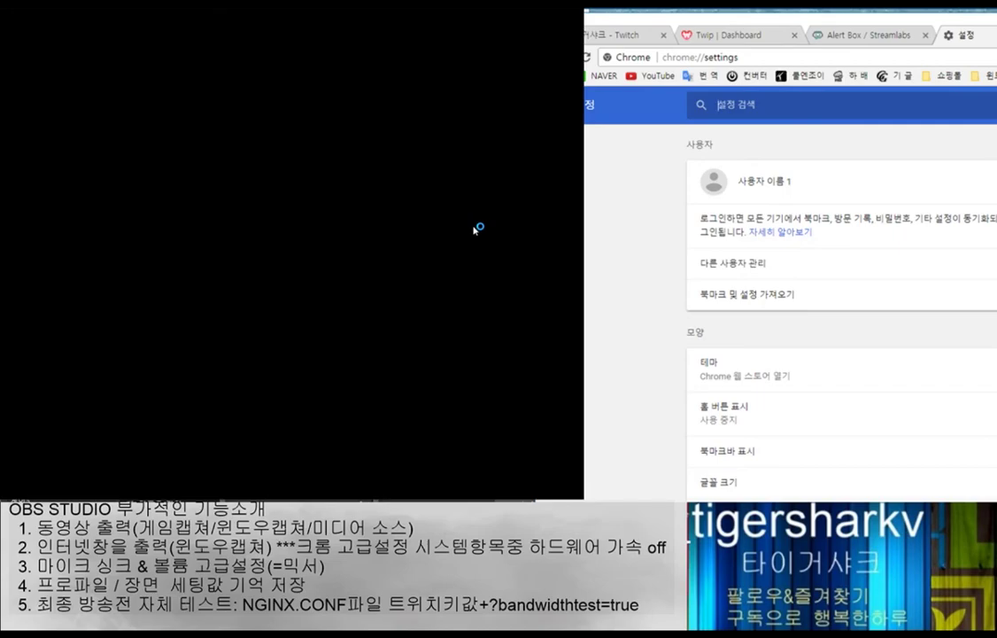
scroll(464, 332, down, 3)
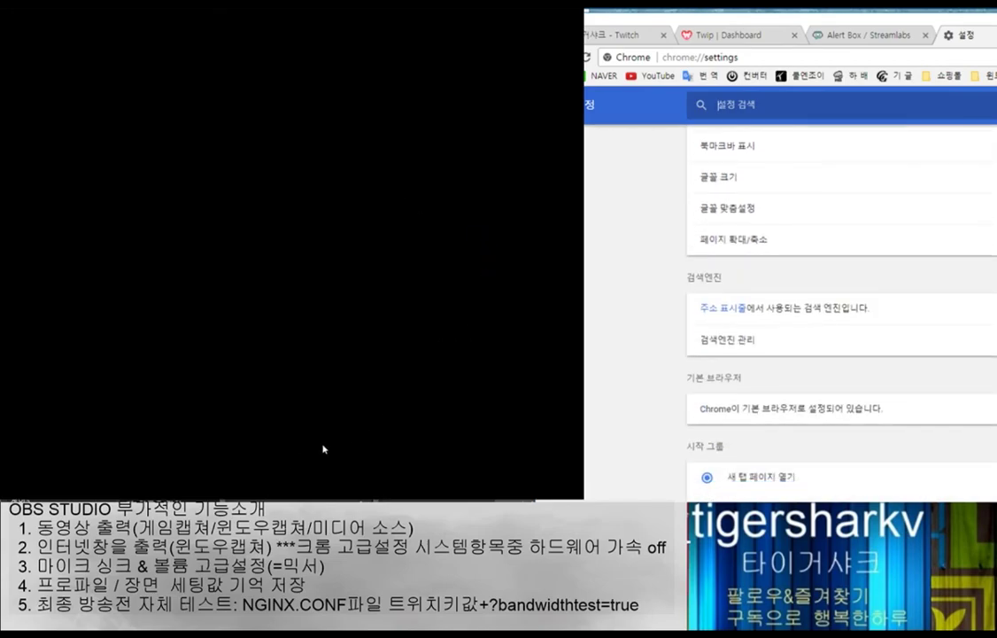
scroll(414, 456, down, 10)
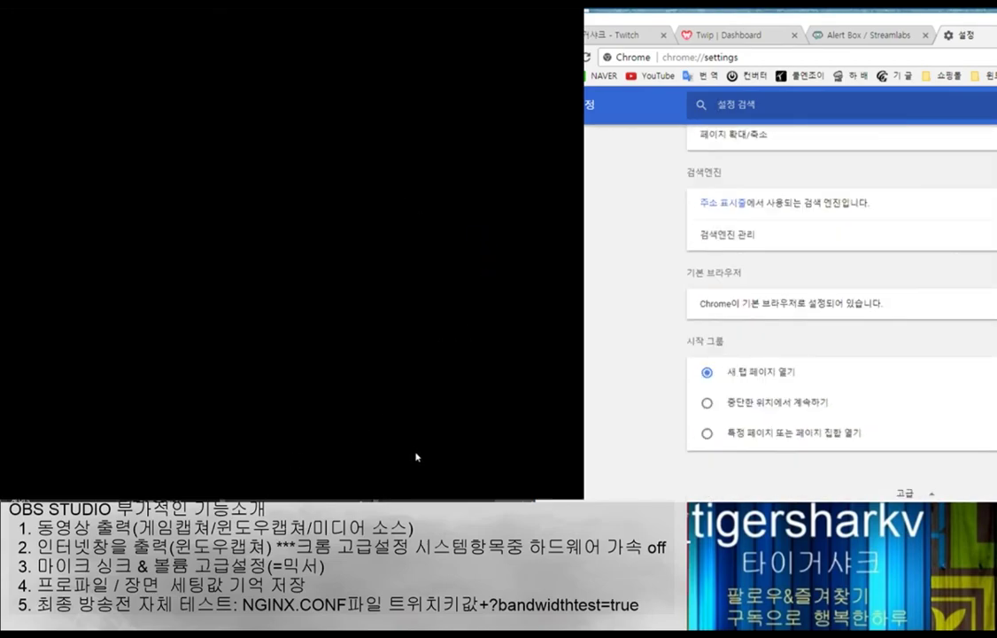
scroll(448, 425, down, 1)
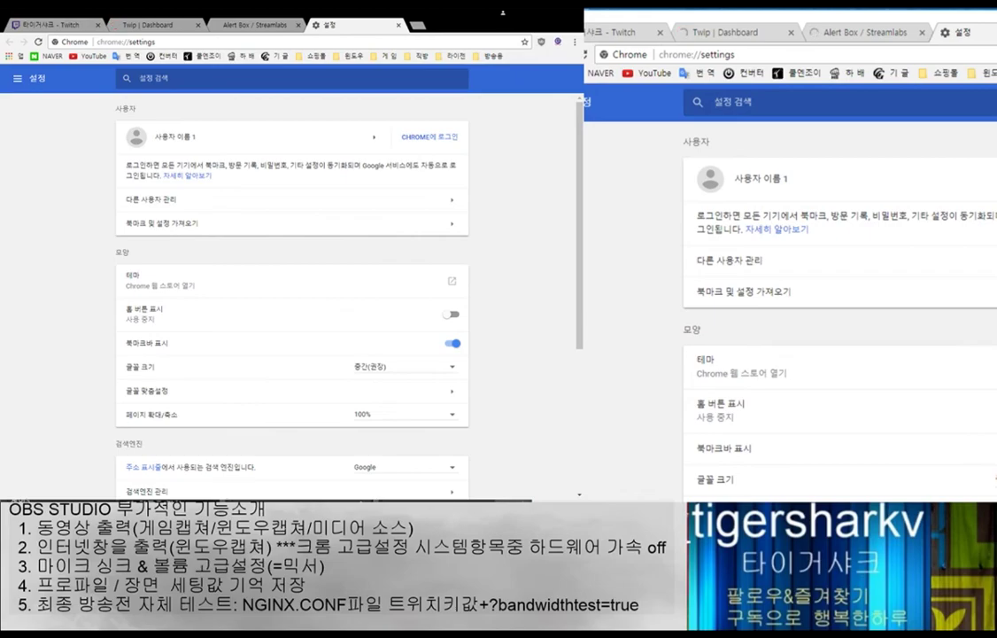
mouse_move(502, 13)
mouse_down()
mouse_move(518, 13)
mouse_move(502, 13)
mouse_up()
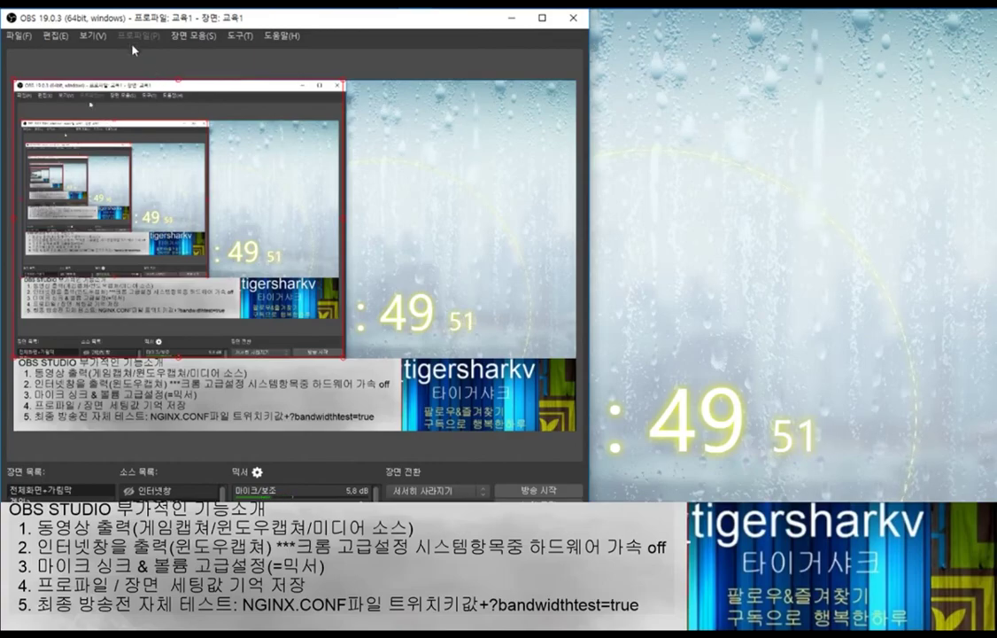
Open the advanced audio settings and examine the volume, sync offset and monitoring options for the microphone and desktop audio
click(56, 35)
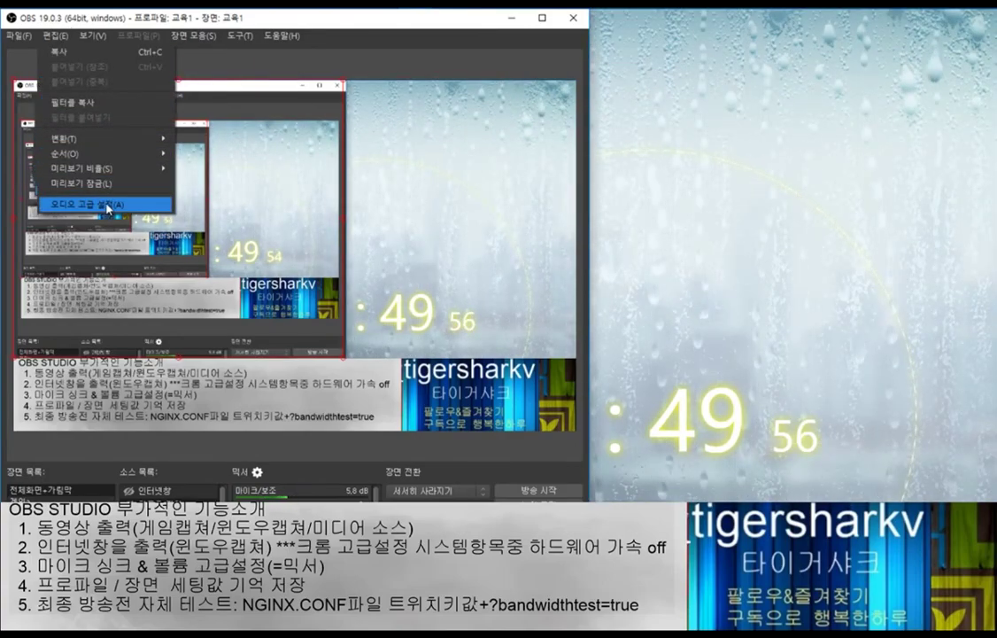
click(309, 469)
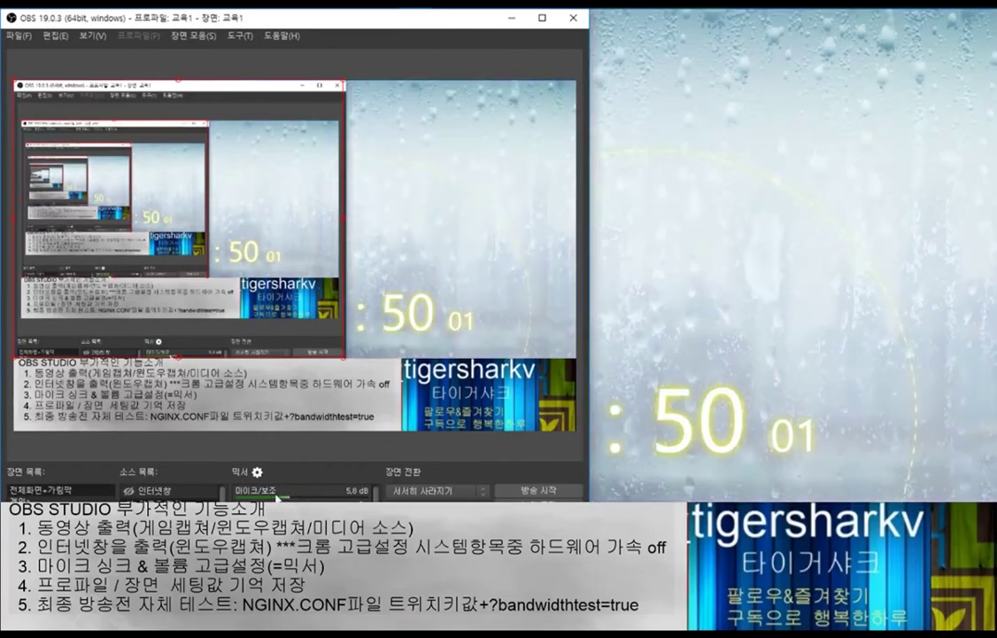
click(257, 472)
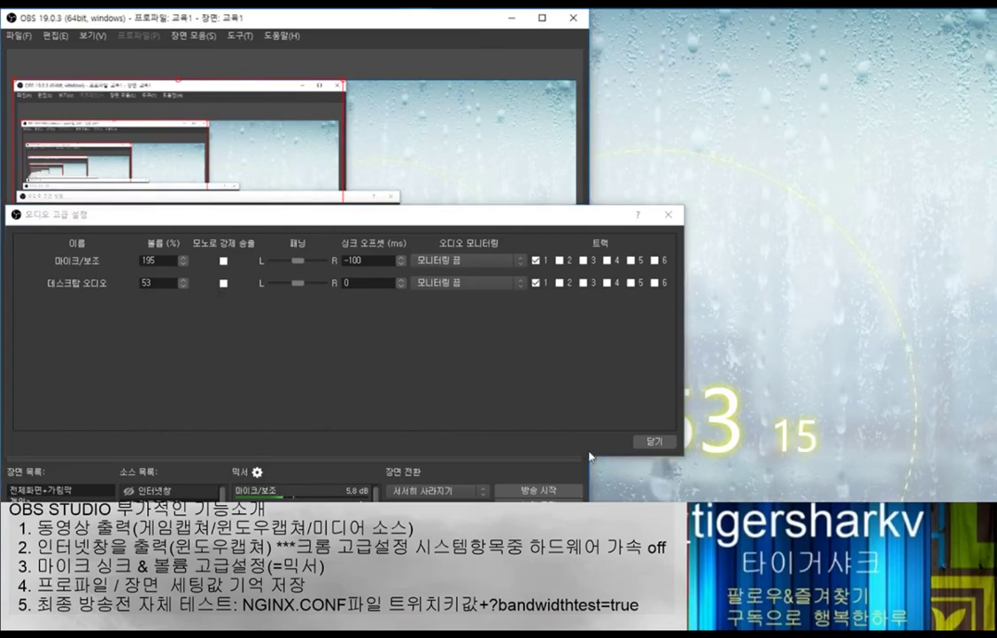
click(653, 441)
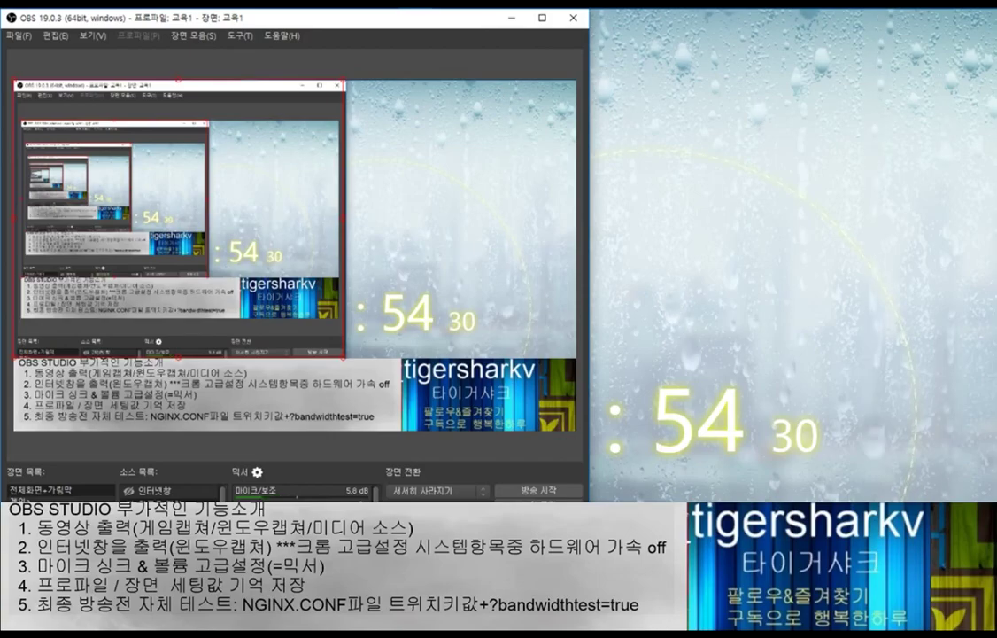
click(257, 472)
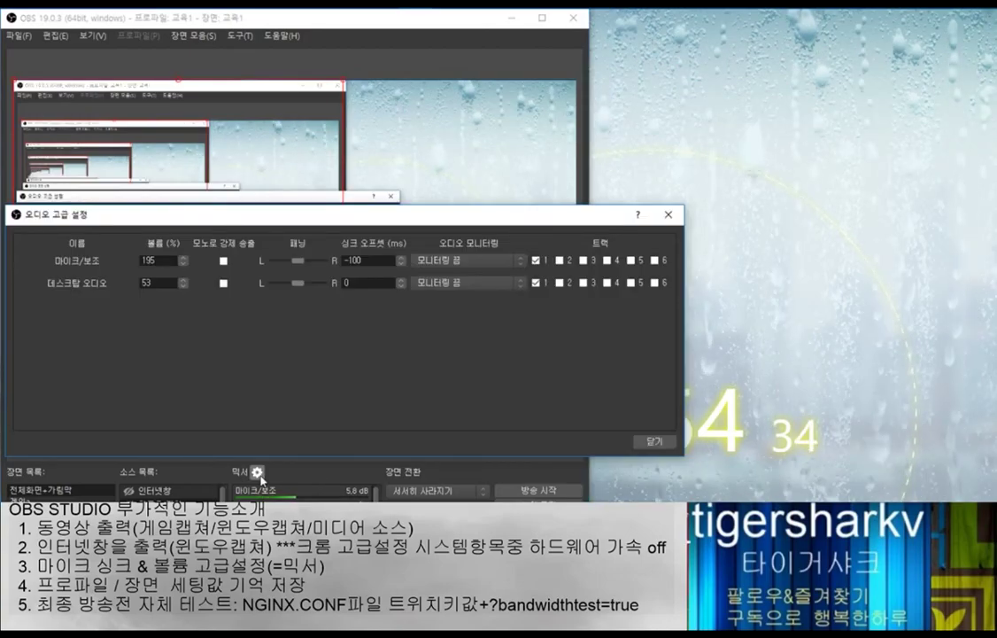